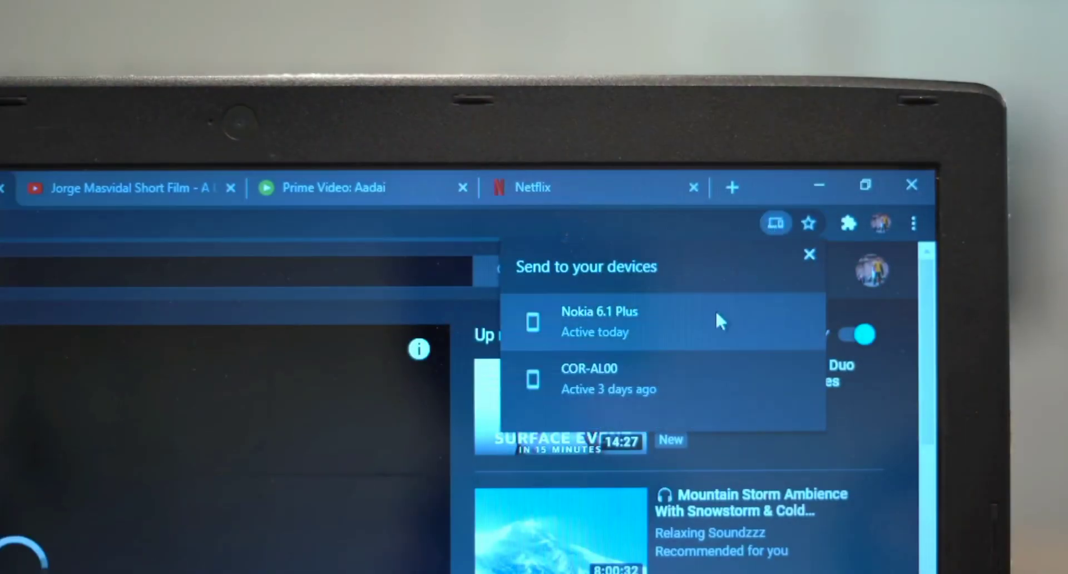
# - Send the YouTube page to the Nokia 6.1 Plus and pause Lights Up from the browser's media controls
pyautogui.click(717, 314)
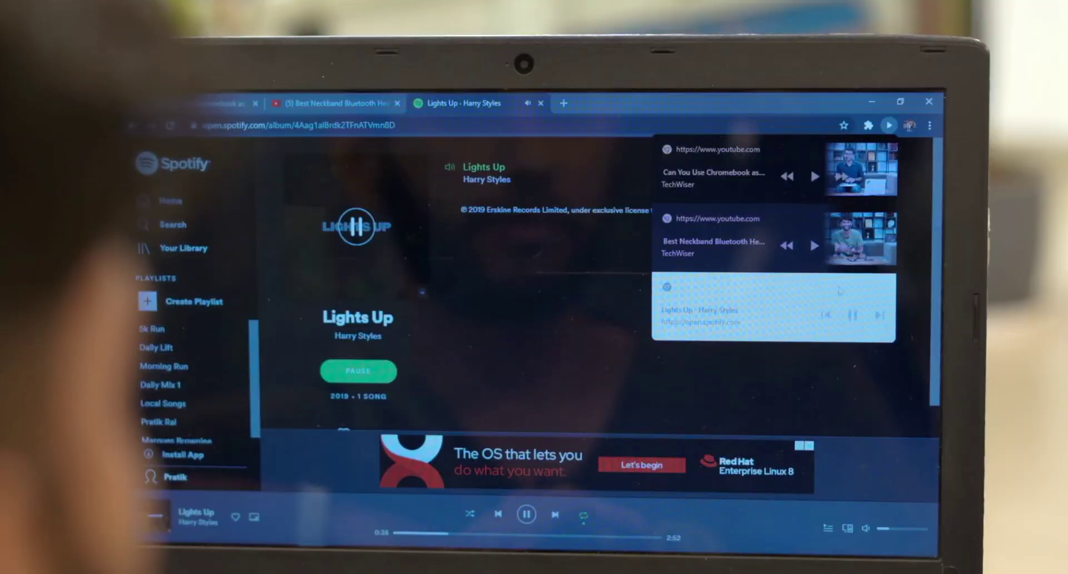
pyautogui.click(852, 315)
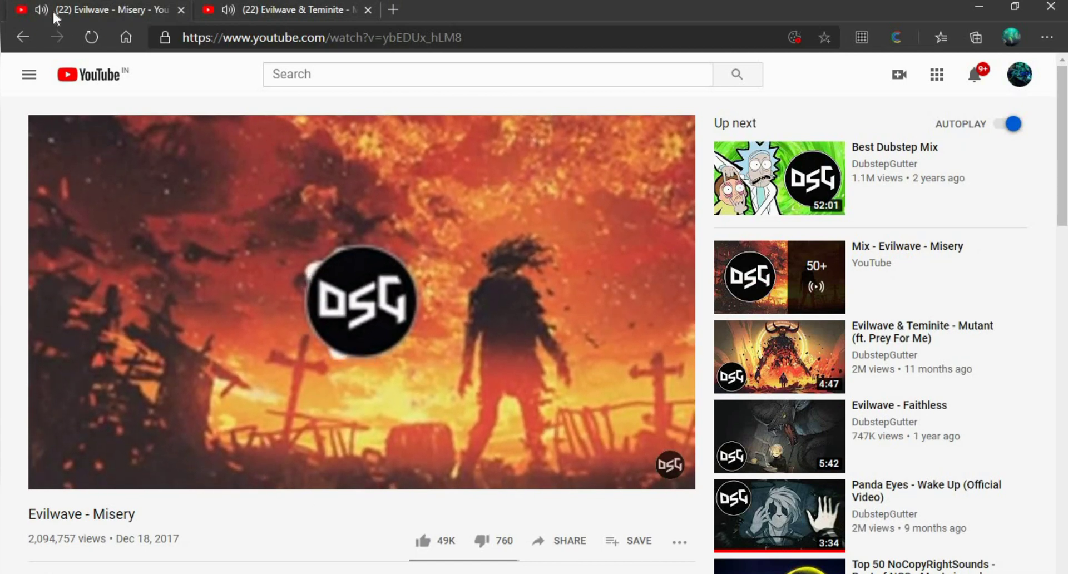
# - Switch to the playing Evilwave & Teminite - Mutant video and back to the Evilwave - Misery video
pyautogui.click(257, 10)
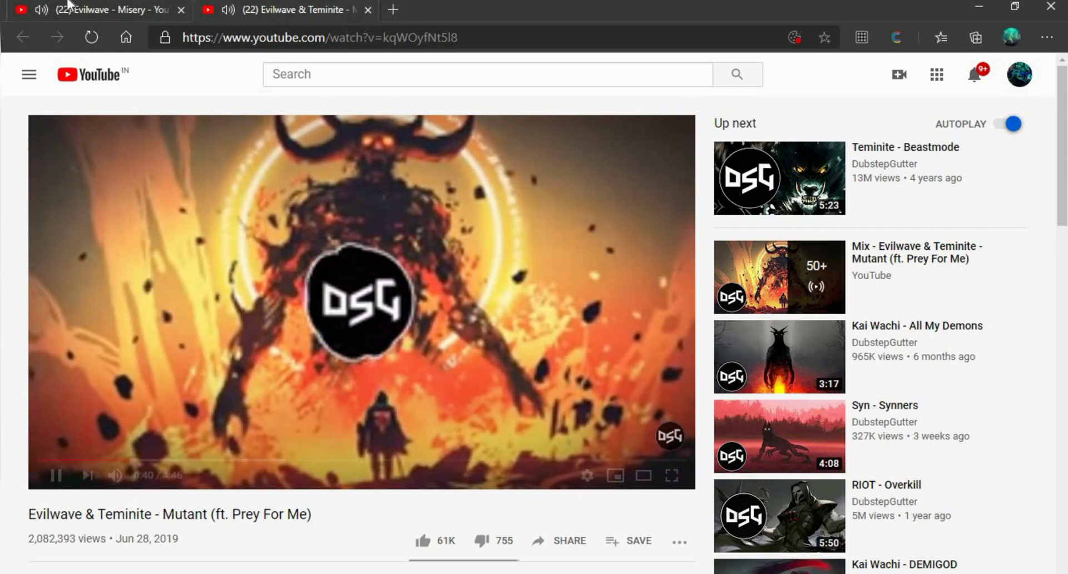
pyautogui.click(97, 14)
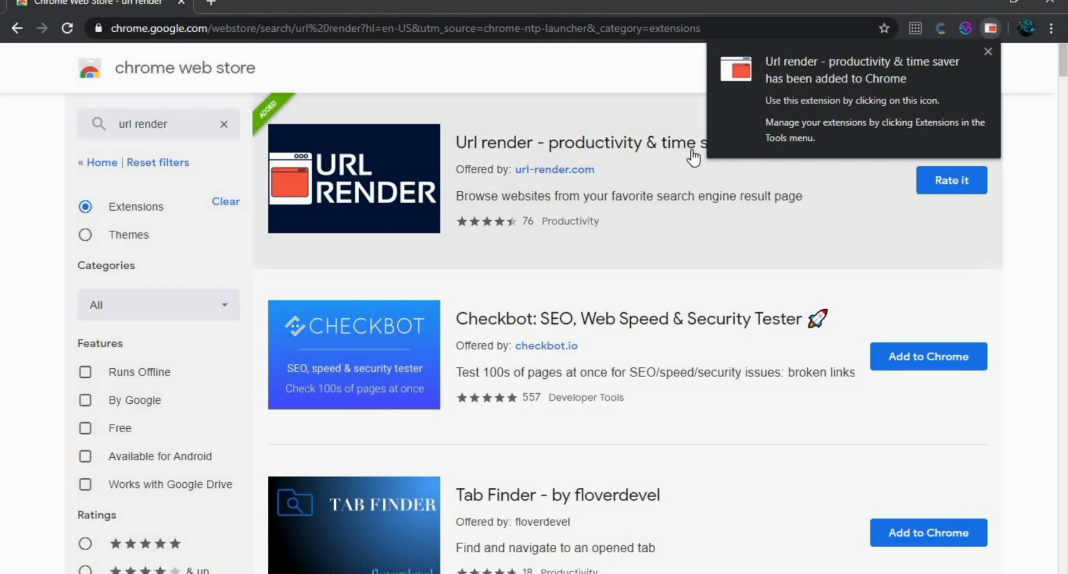
# - Search Google for "iphone 12" in a new tab and read the Gadgets Now result in the Url render preview
pyautogui.click(213, 3)
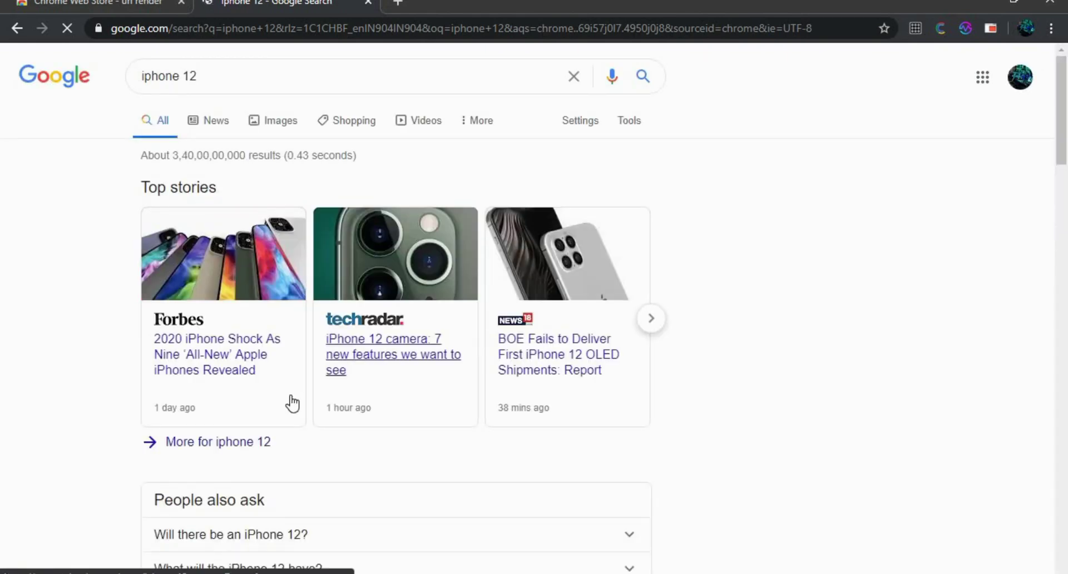
pyautogui.scroll(-8, 289, 400)
pyautogui.moveTo(360, 392)
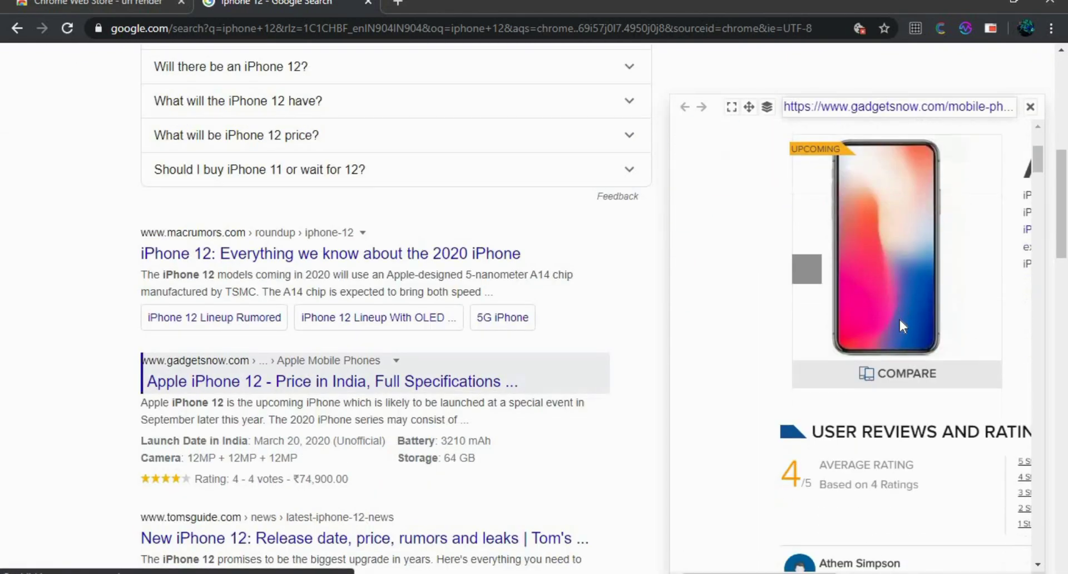
pyautogui.scroll(-8, 899, 320)
pyautogui.scroll(-10, 890, 285)
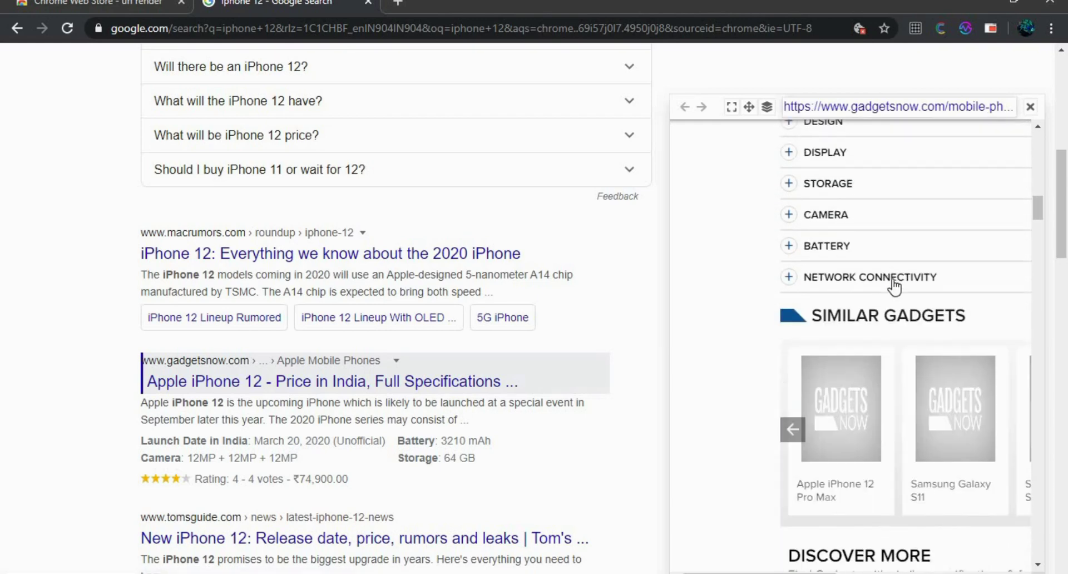
# - Preview the MacRumors iPhone 12 roundup beside the search results and read through its contents
pyautogui.moveTo(452, 261)
pyautogui.scroll(-10, 818, 224)
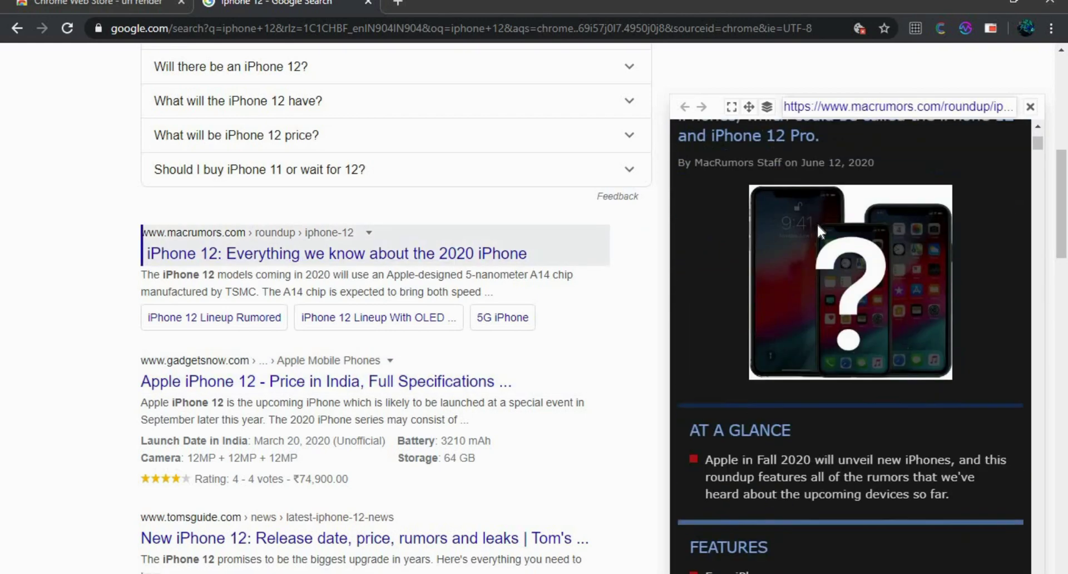
pyautogui.scroll(-15, 822, 224)
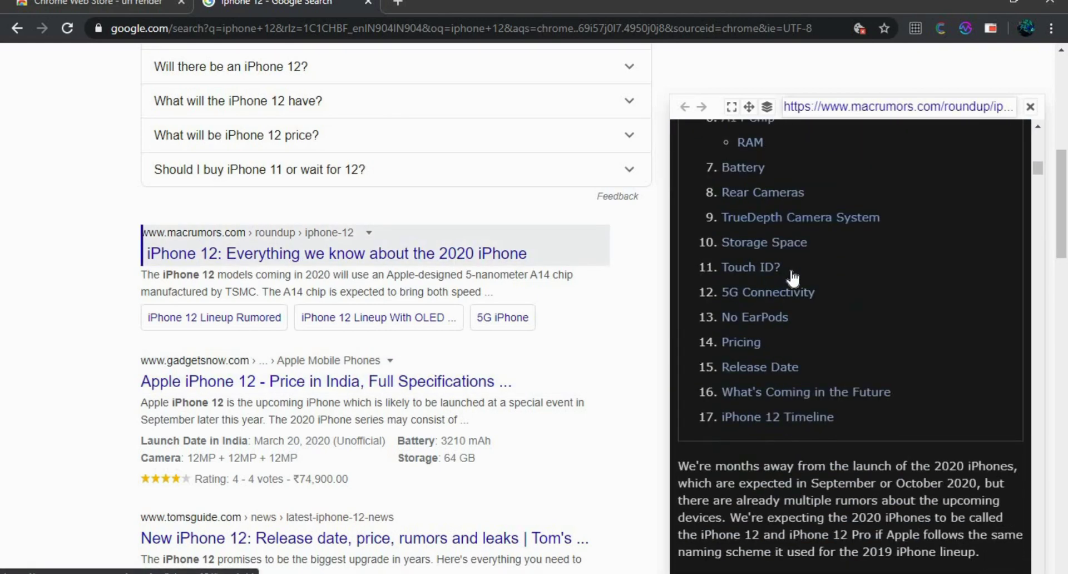
# - Preview the Tom's Guide iPhone 12 result beside the search results and read through the article
pyautogui.scroll(-3, 299, 389)
pyautogui.moveTo(299, 389)
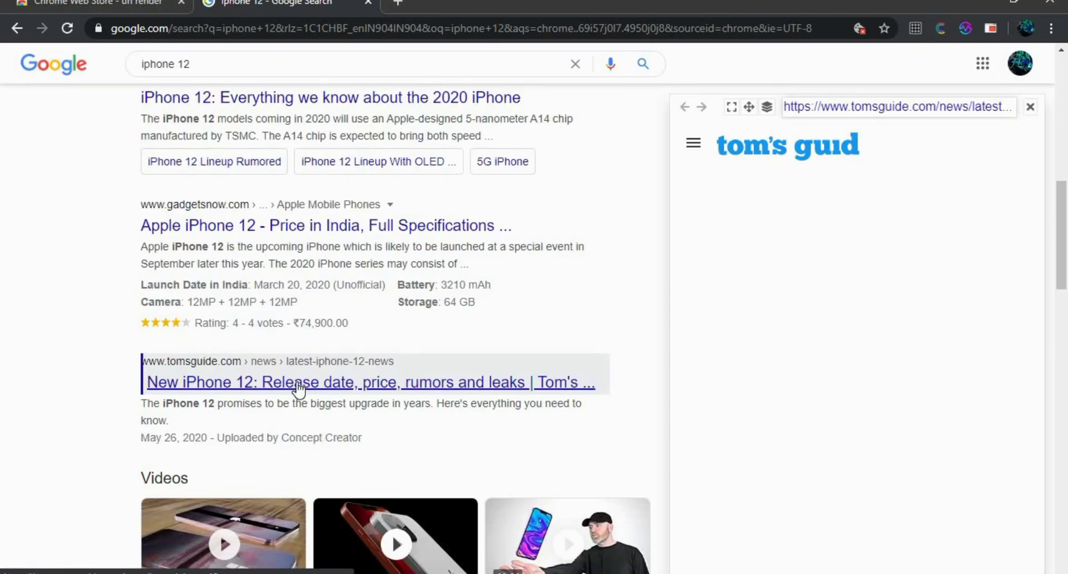
pyautogui.scroll(-3, 835, 312)
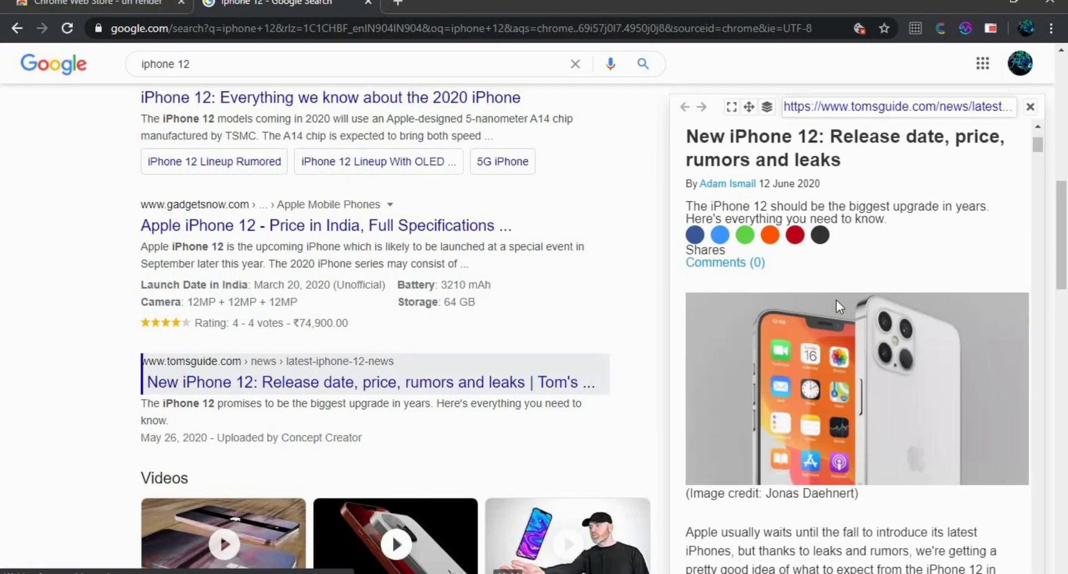
pyautogui.scroll(-5, 793, 242)
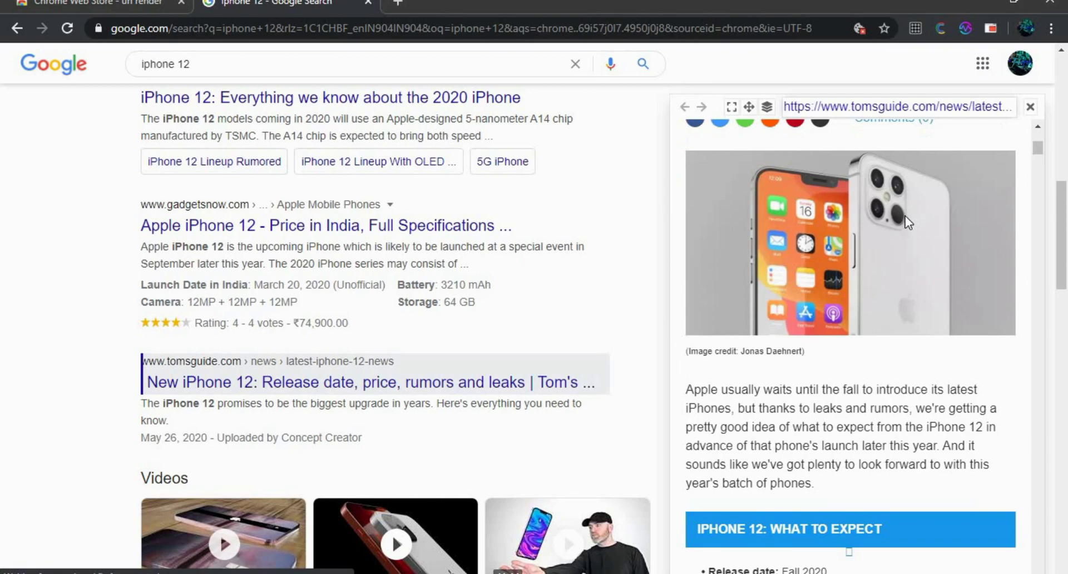
pyautogui.scroll(-6, 905, 216)
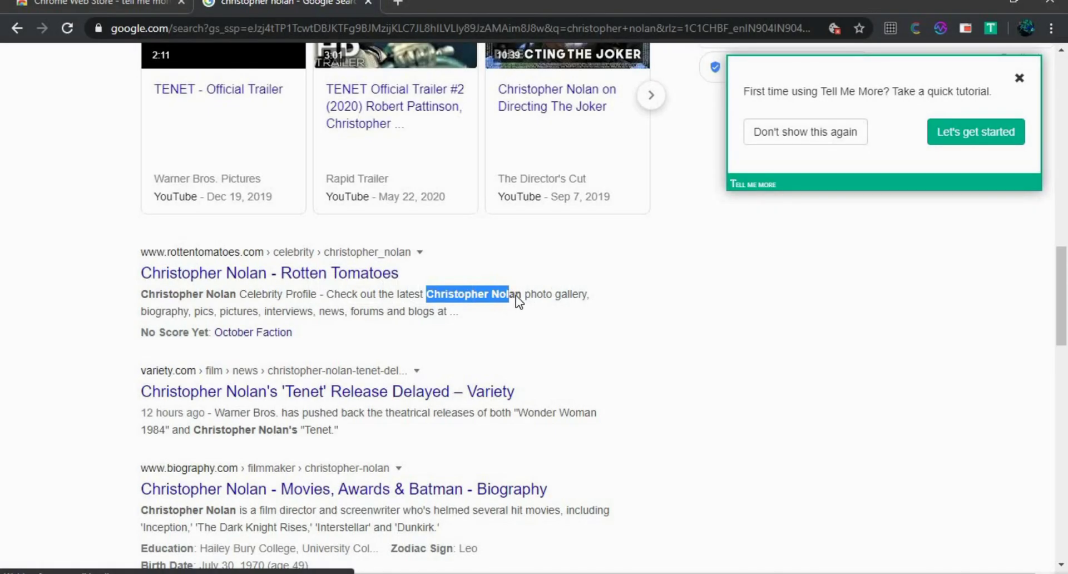
# - Highlight "Christopher Nolan" in the Rotten Tomatoes result and read the Tell Me More card for it
pyautogui.moveTo(517, 298); pyautogui.dragTo(523, 296)
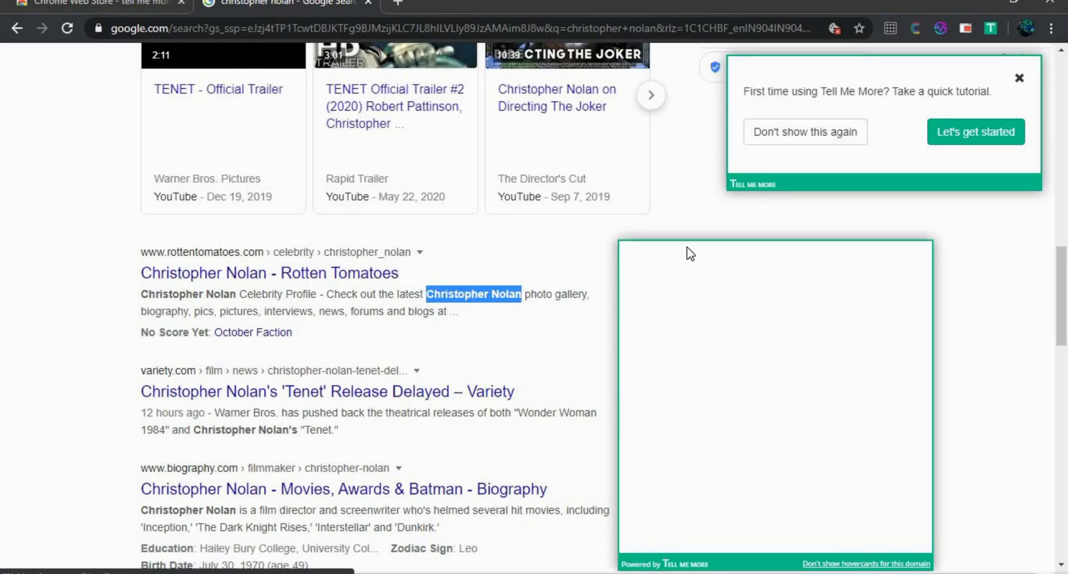
pyautogui.scroll(-12, 784, 278)
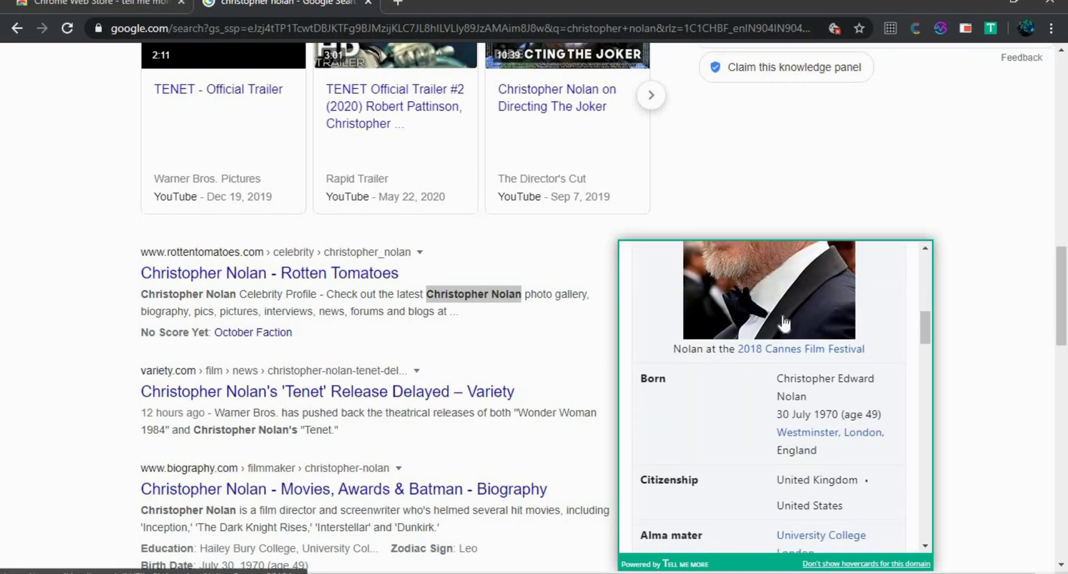
pyautogui.scroll(-5, 785, 325)
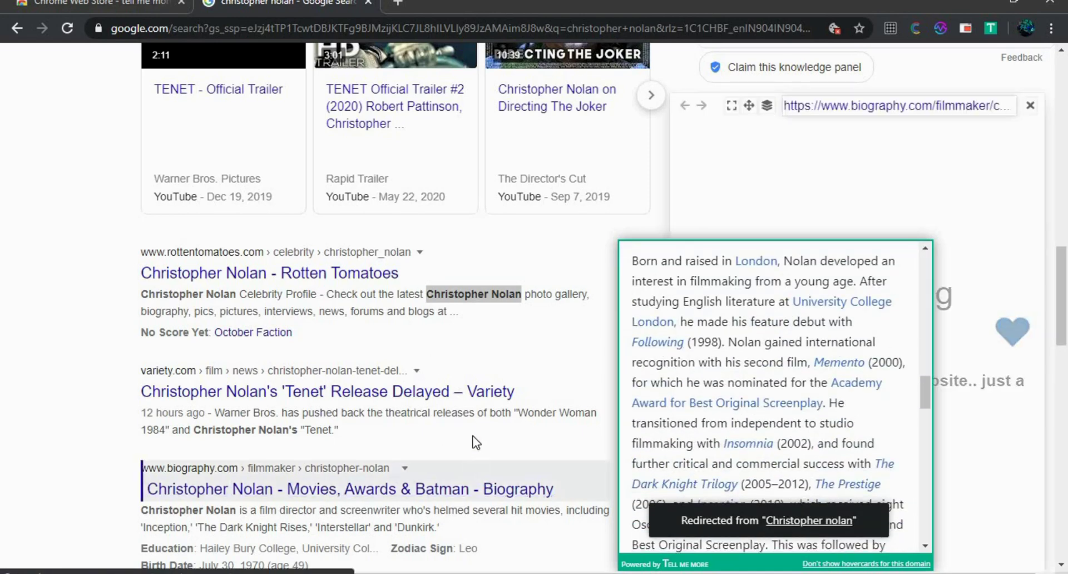
# - Highlight "Wonder Woman" in the Variety result's description and read its Tell Me More card
pyautogui.moveTo(517, 413); pyautogui.dragTo(606, 423)
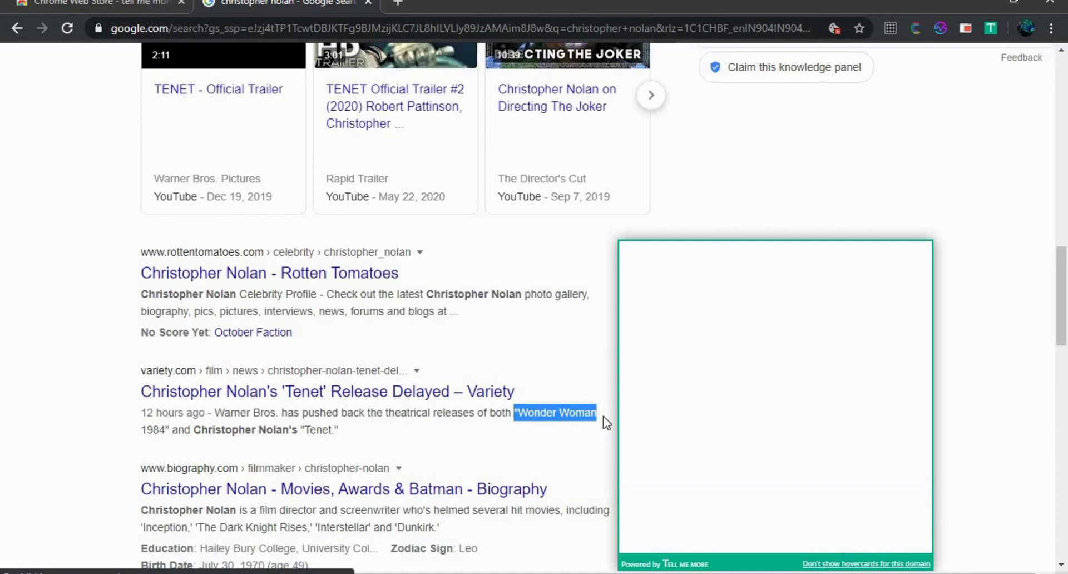
pyautogui.scroll(-1, 690, 389)
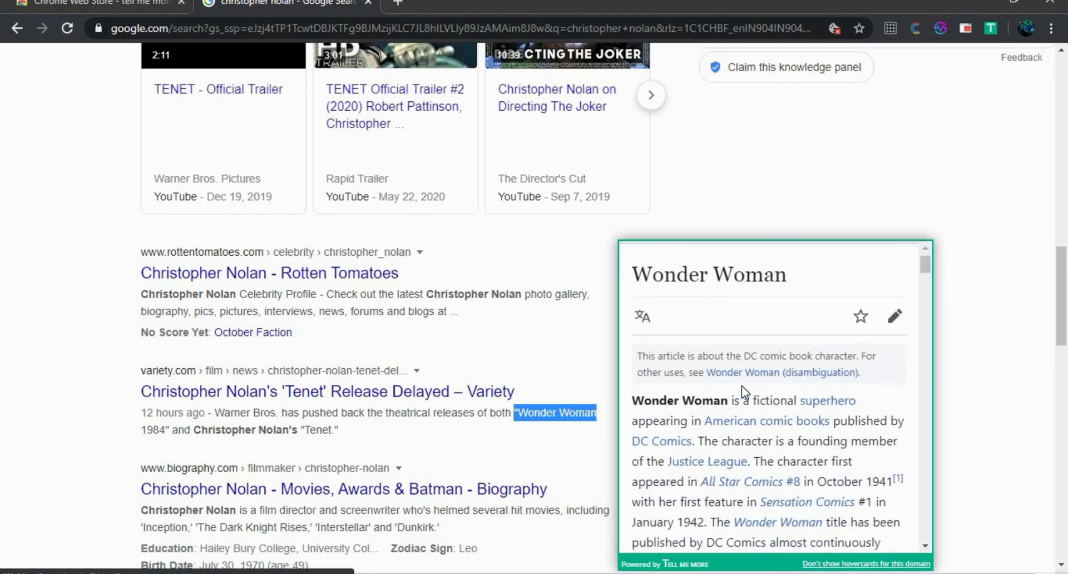
pyautogui.scroll(1, 723, 390)
pyautogui.scroll(-10, 744, 394)
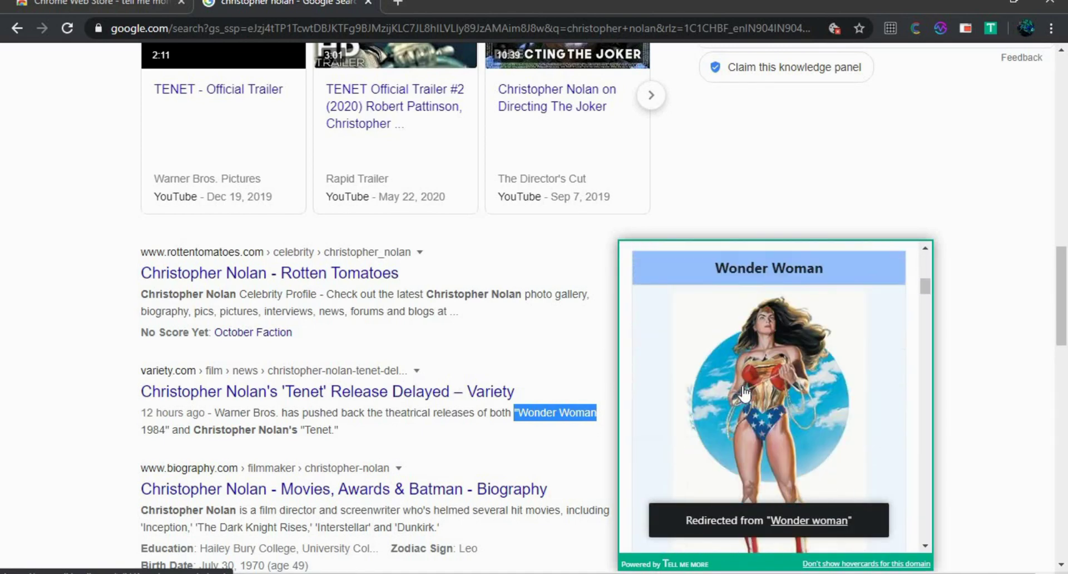
pyautogui.scroll(-3, 744, 395)
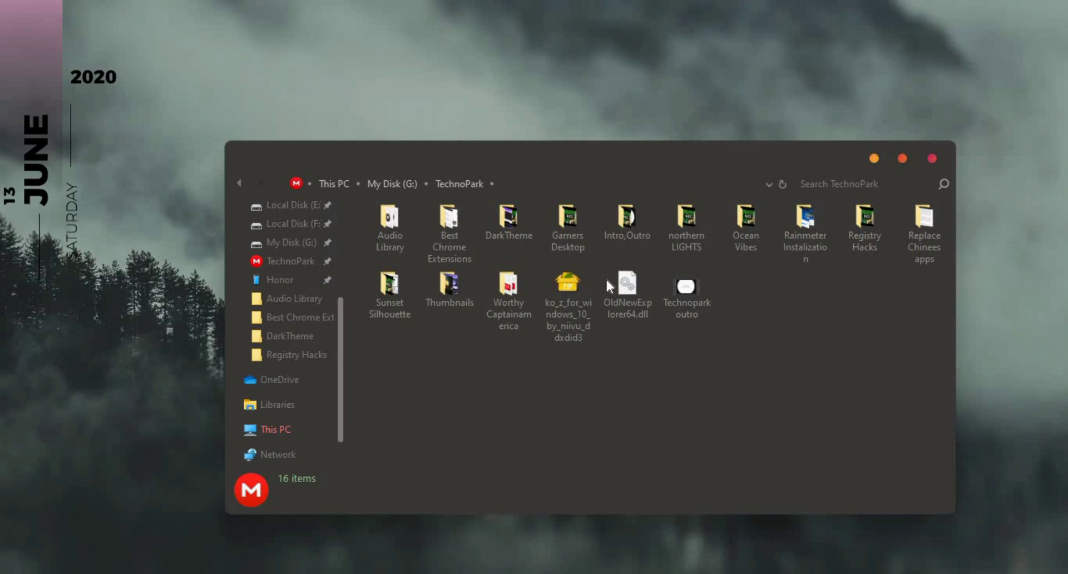
# - Open the Gamers Desktop(Cyberpunk) video from the Gamers Desktop folder using a chosen program
pyautogui.doubleClick(566, 238)
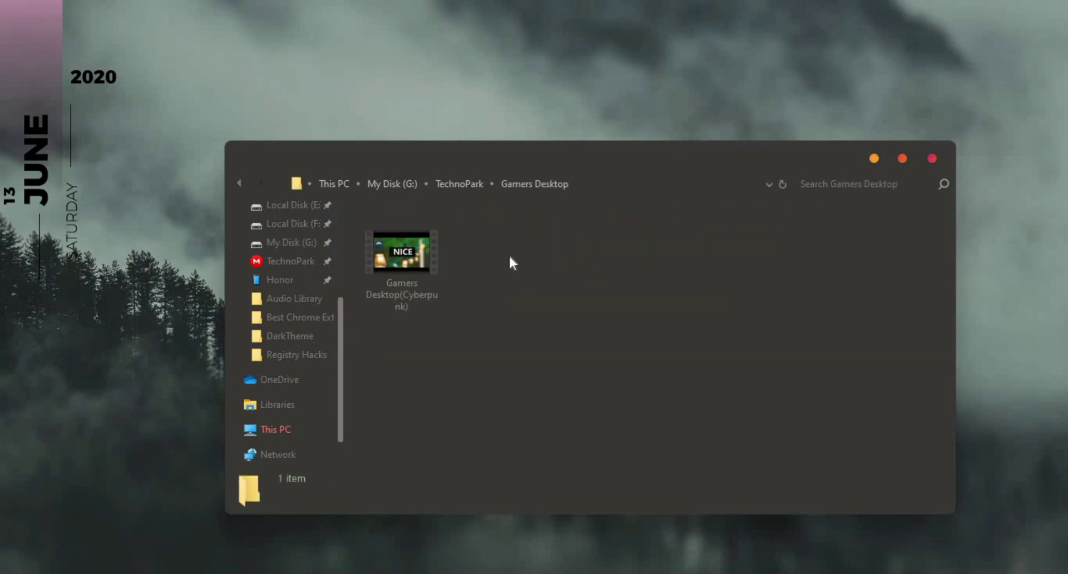
pyautogui.rightClick(389, 273)
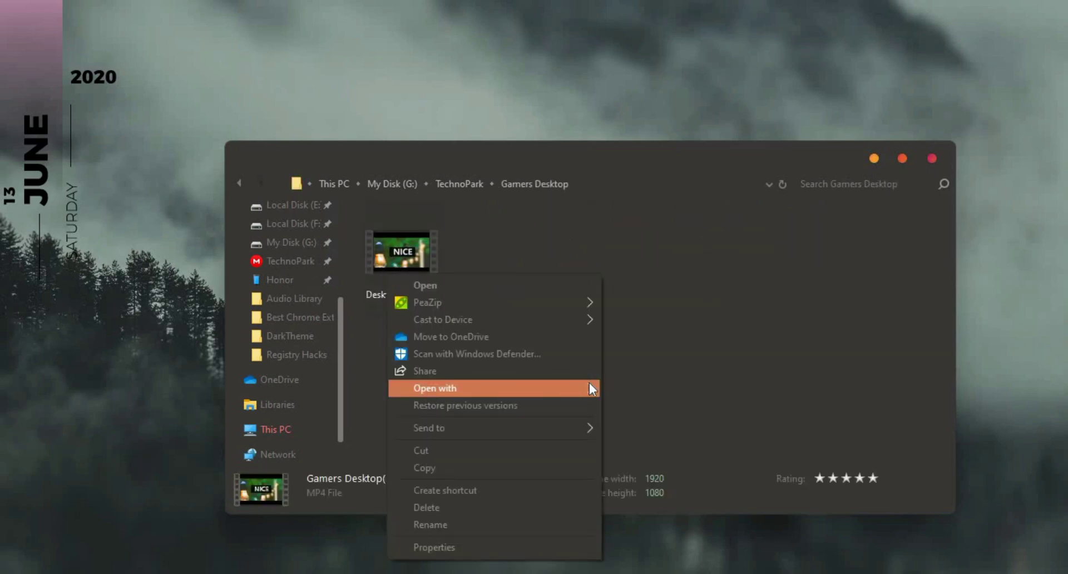
pyautogui.moveTo(590, 383)
pyautogui.click(670, 410)
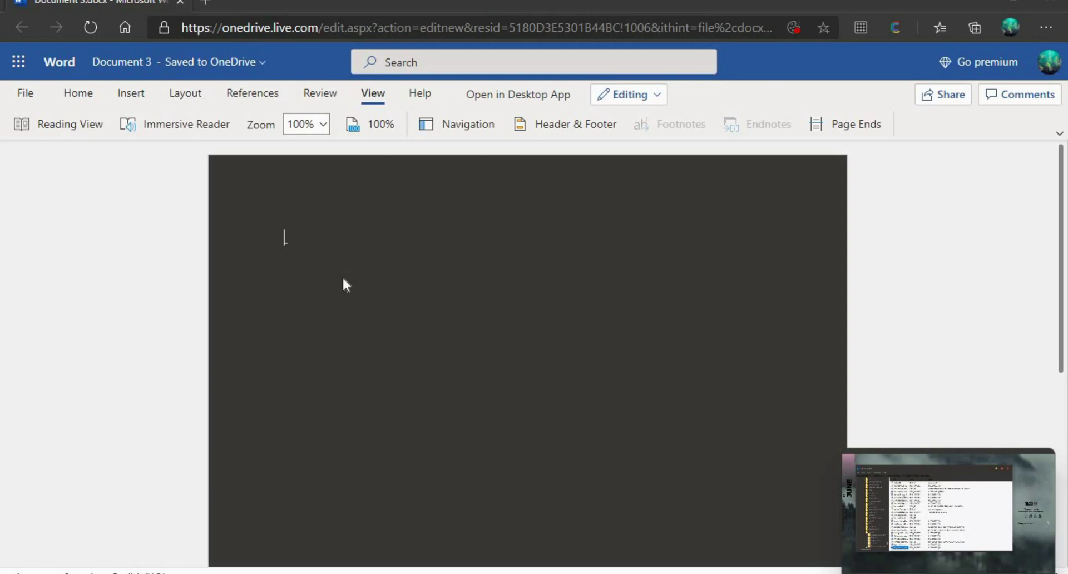
# - Enter the title text "3 Cool Registry Hac" in the blank Word document while the video plays in picture-in-picture
pyautogui.write('3 Co')
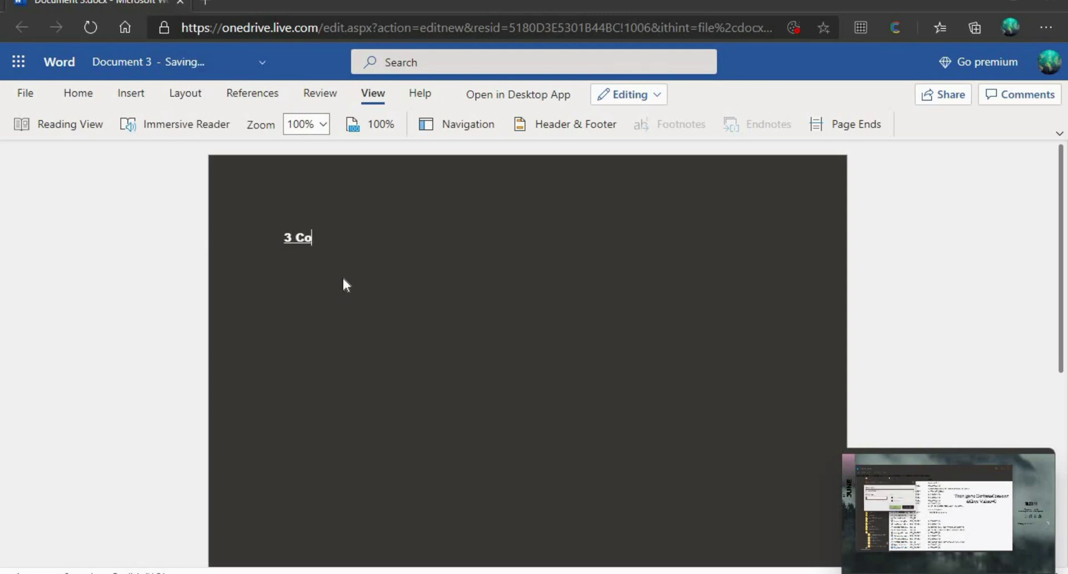
pyautogui.write('ol Reg')
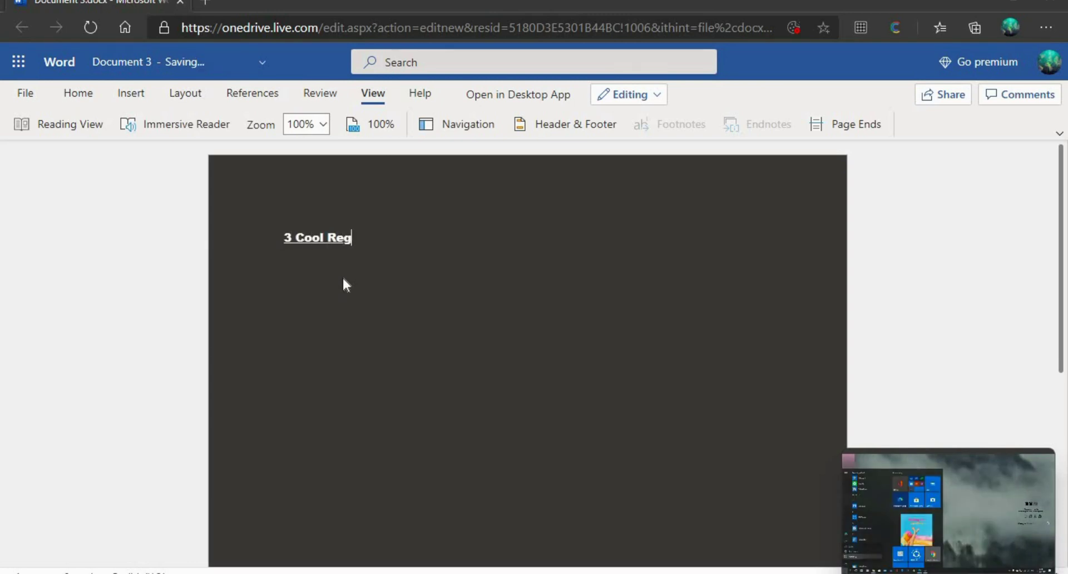
pyautogui.write('istry Ha')
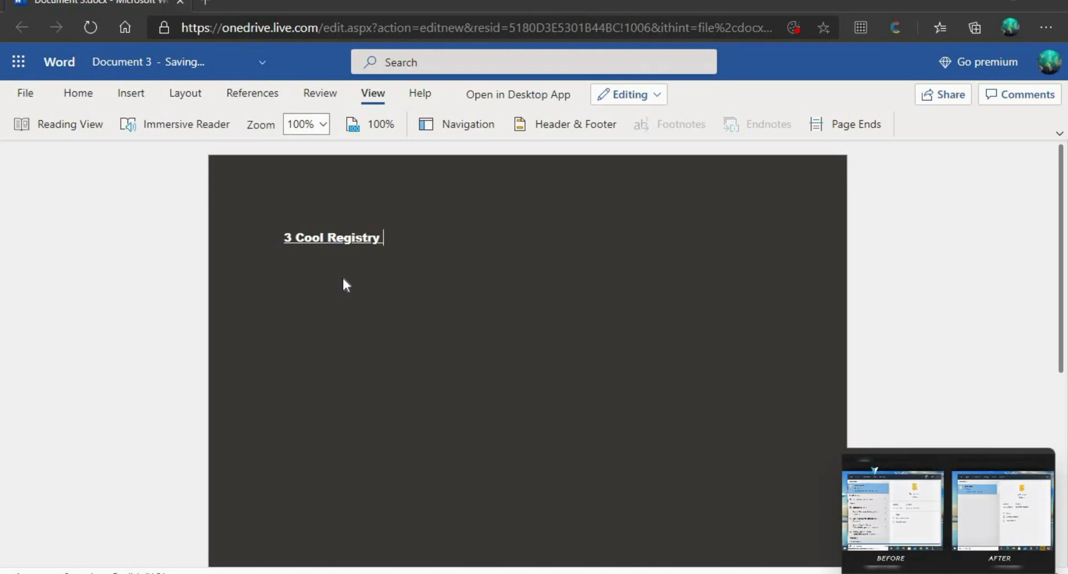
pyautogui.write('c')
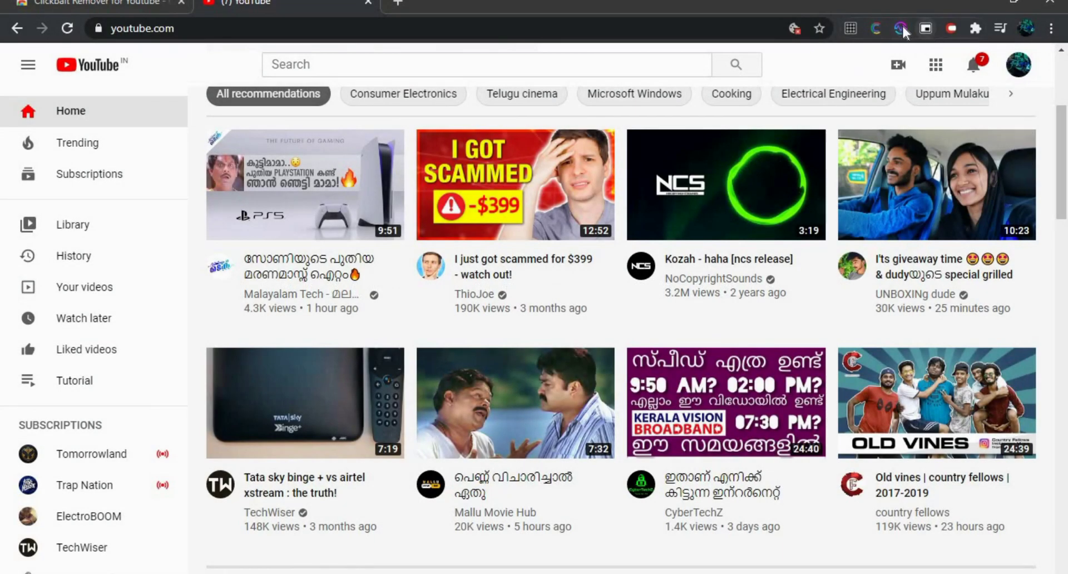
# - Try video-start thumbnails in Clickbait Remover for Youtube and set the thumbnail source to End of the video
pyautogui.click(952, 28)
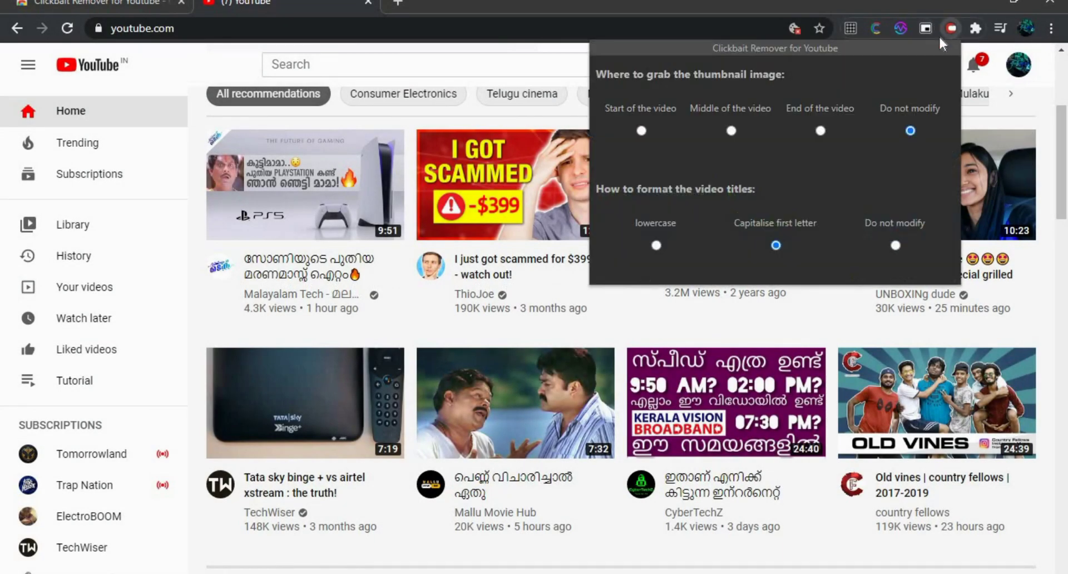
pyautogui.click(642, 131)
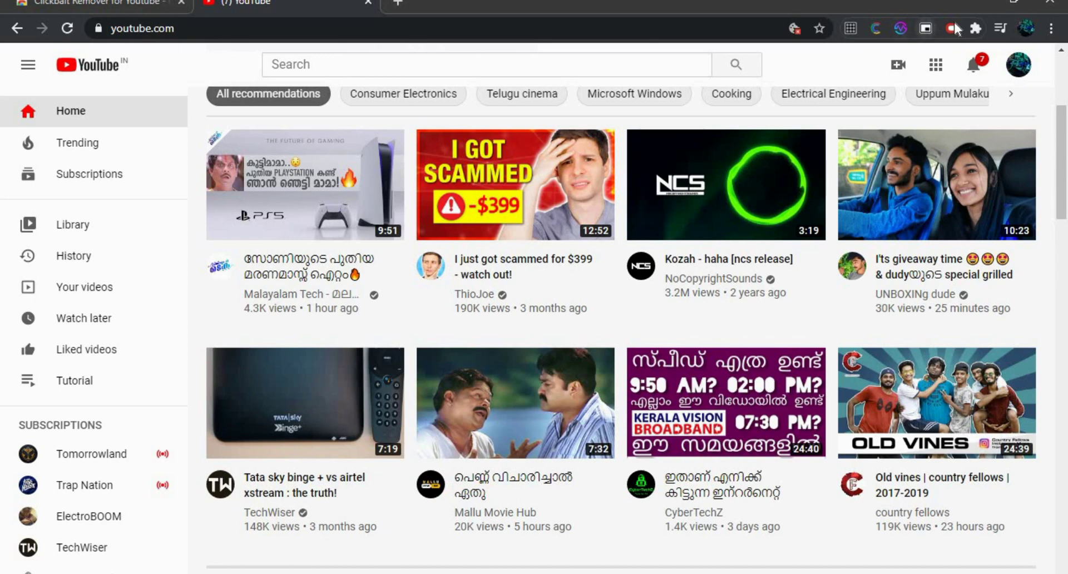
pyautogui.click(952, 28)
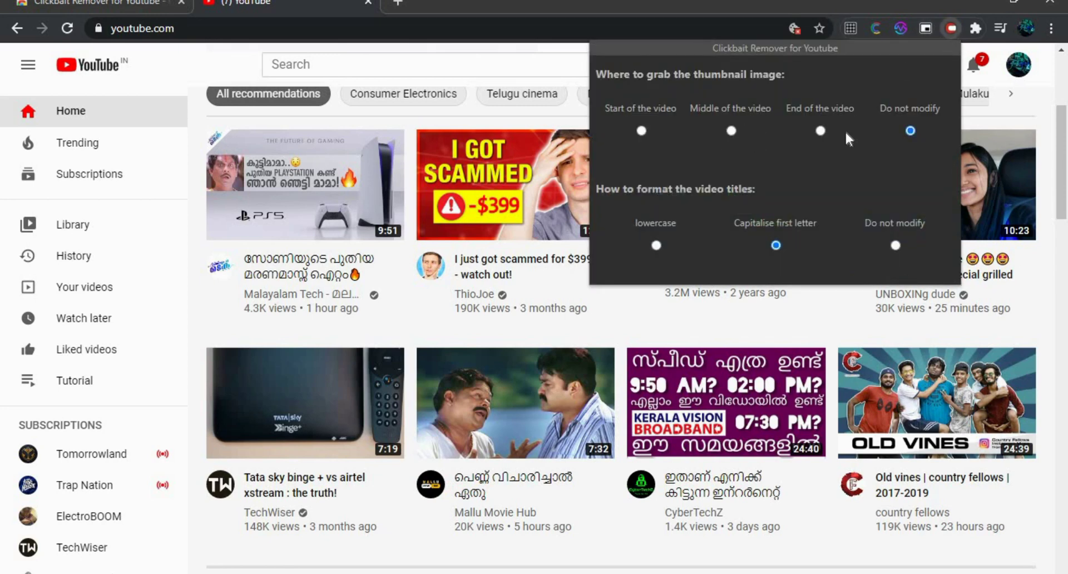
pyautogui.click(642, 131)
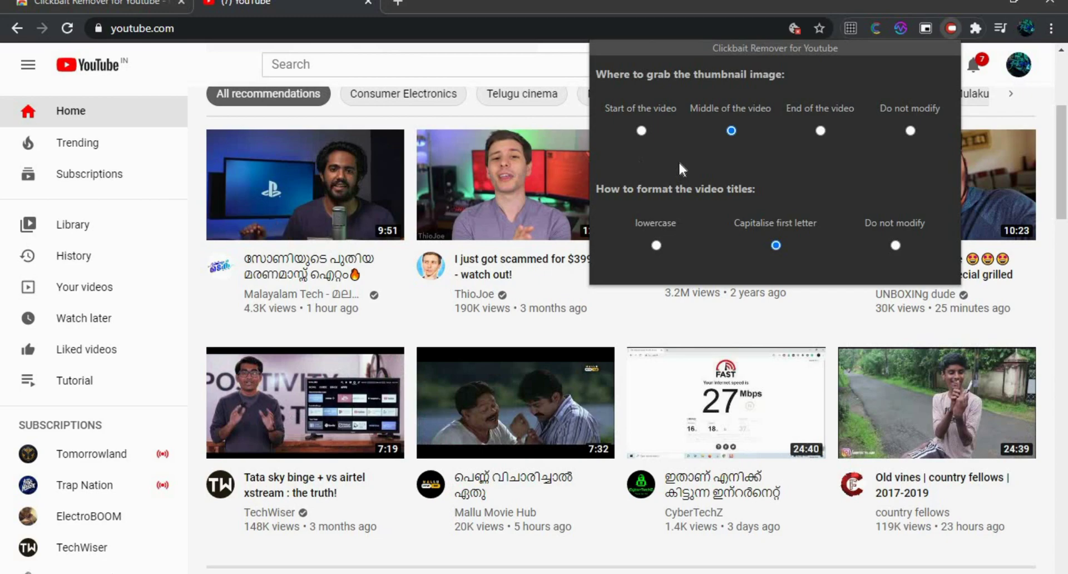
pyautogui.click(820, 130)
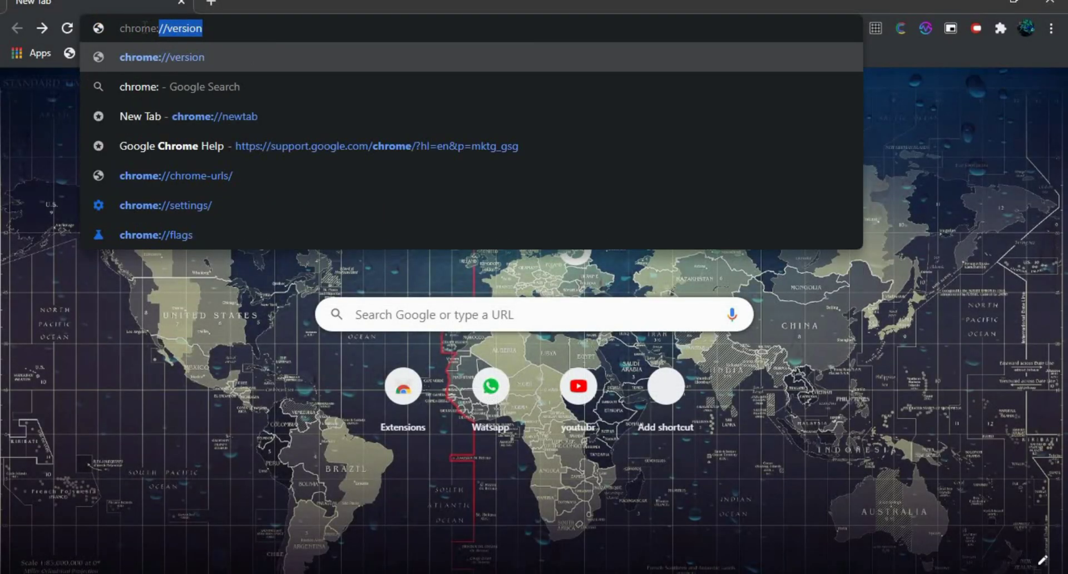
# - Go to chrome://flags and set the Extensions Toolbar Menu flag to Enabled
pyautogui.write('//flags')
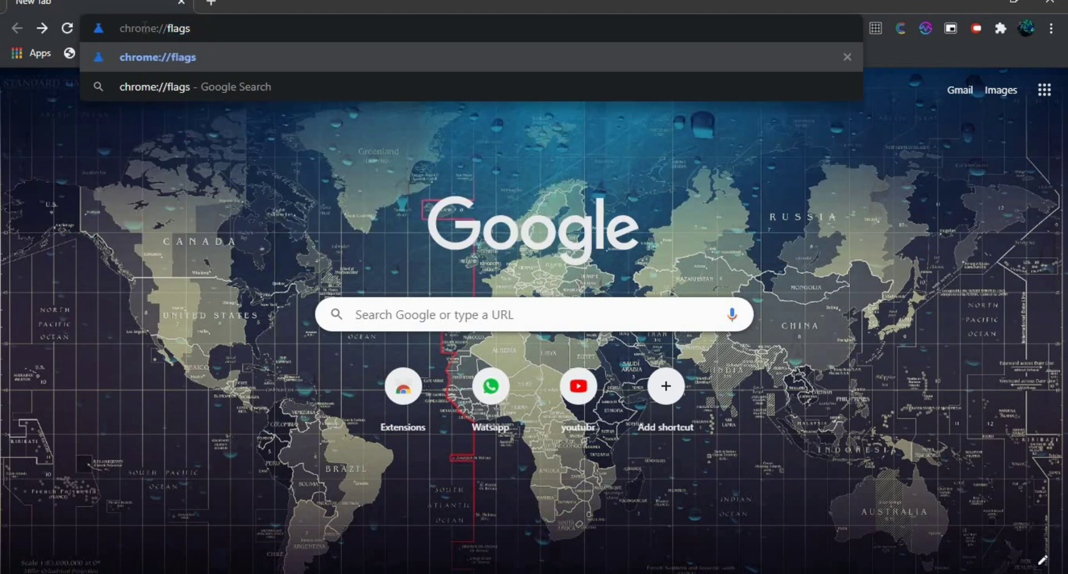
pyautogui.press('Return')
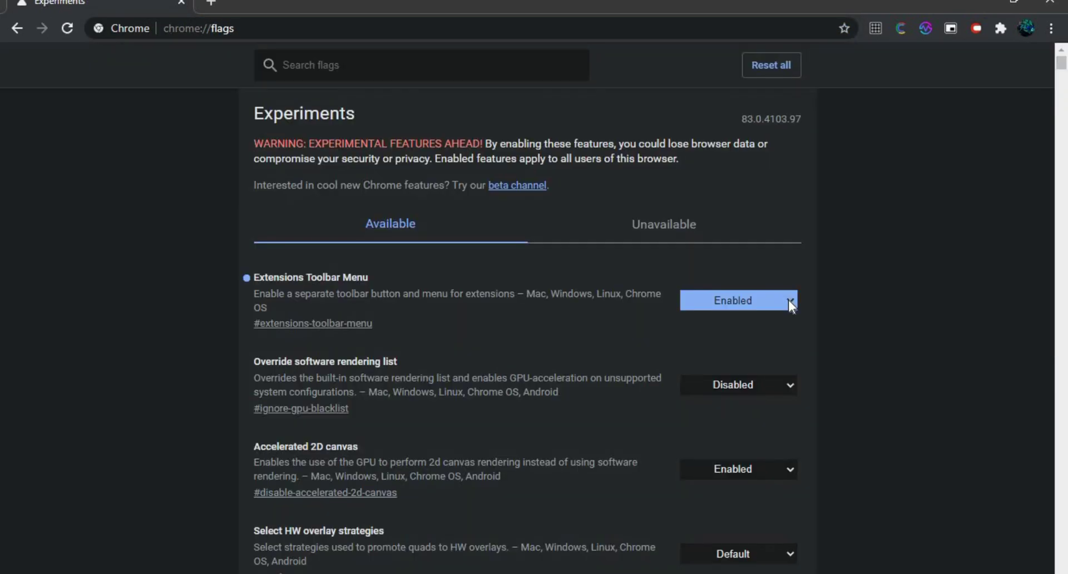
pyautogui.click(789, 299)
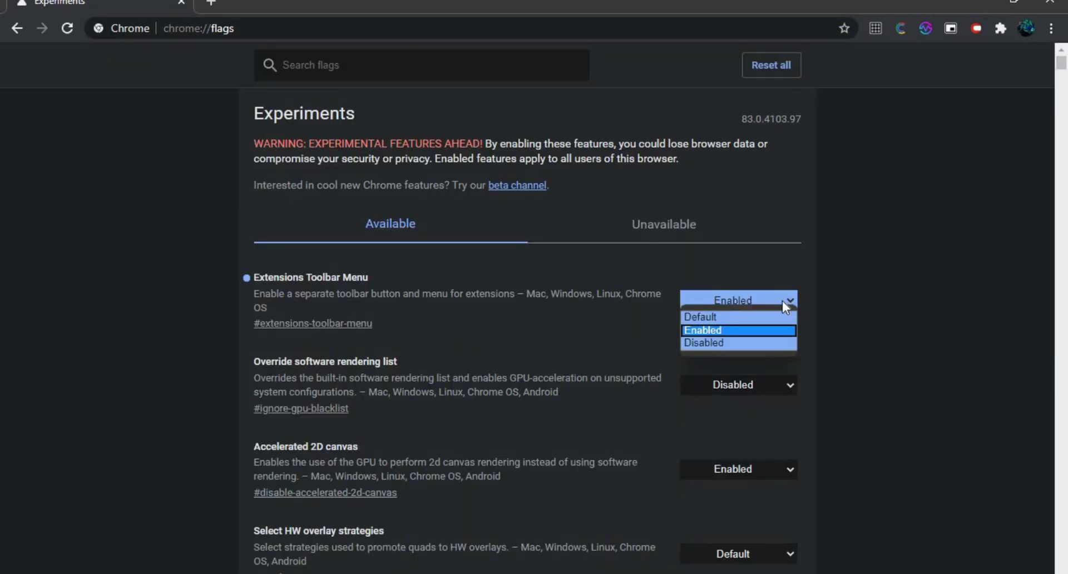
pyautogui.click(720, 327)
# - Display the list of installed extensions from a new browser tab
pyautogui.hotkey('ctrl', 't')
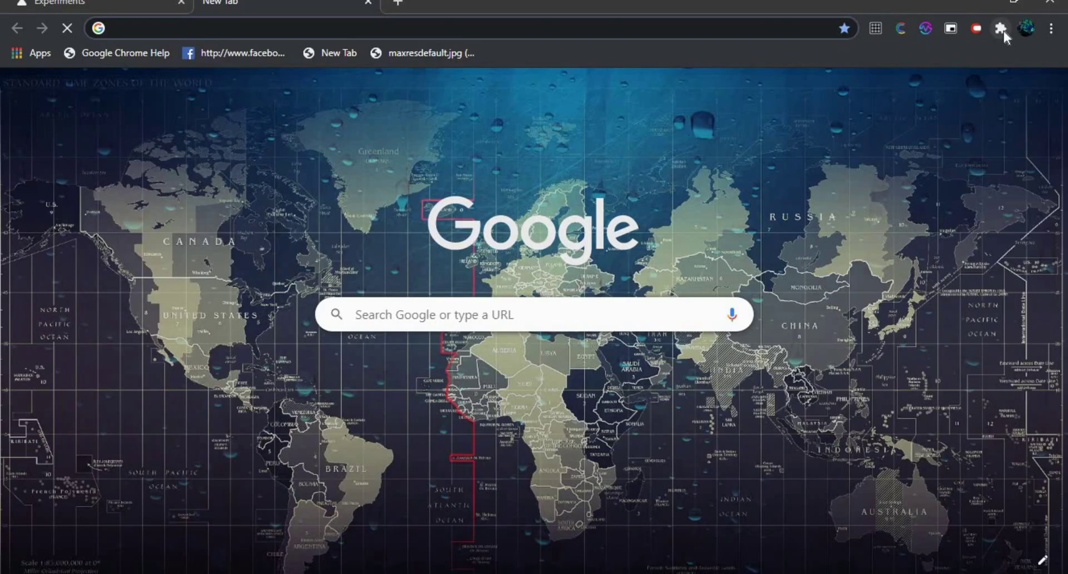
pyautogui.click(1002, 30)
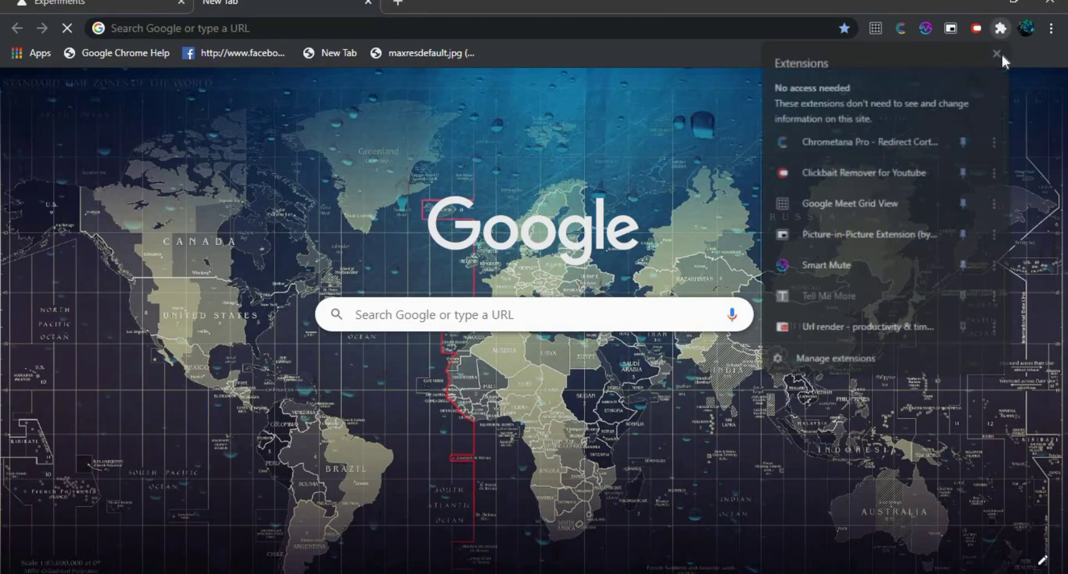